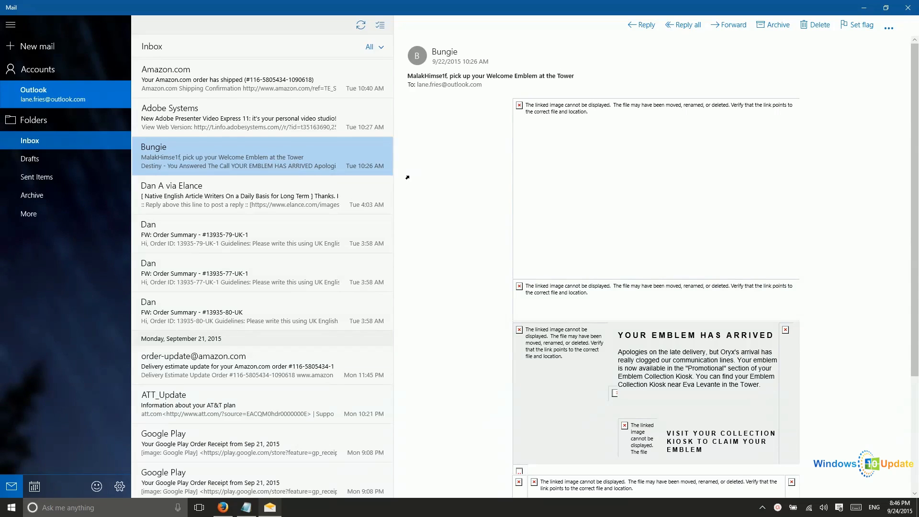
- Go to the Settings gear at the bottom of Mail's left navigation pane
mouse_move(185, 171)
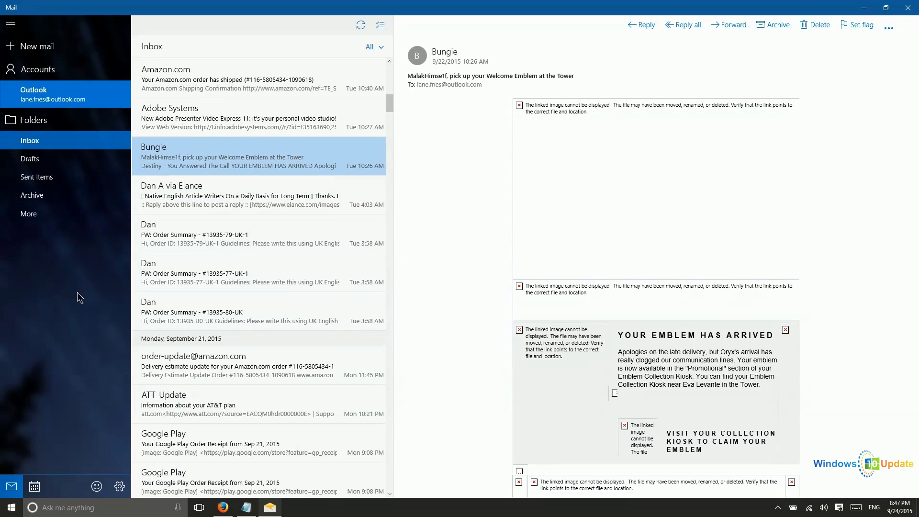
left_click(118, 488)
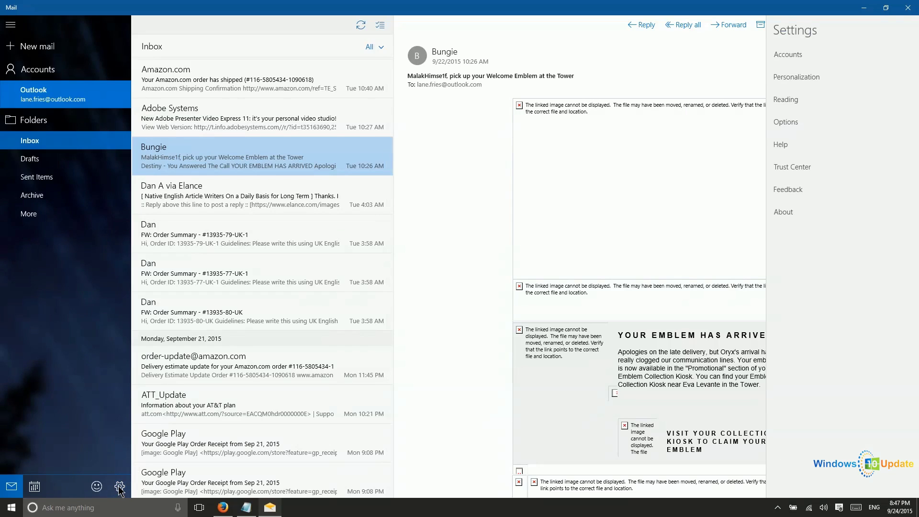
left_click(801, 55)
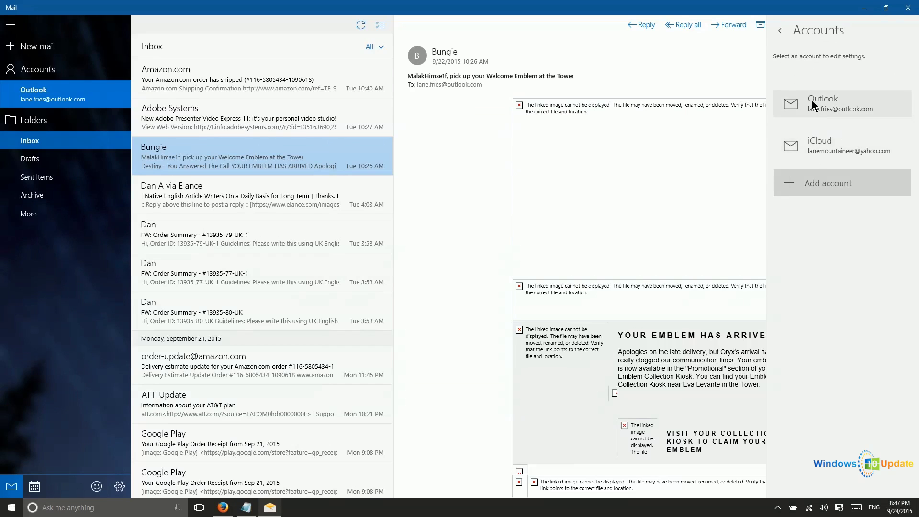
left_click(809, 182)
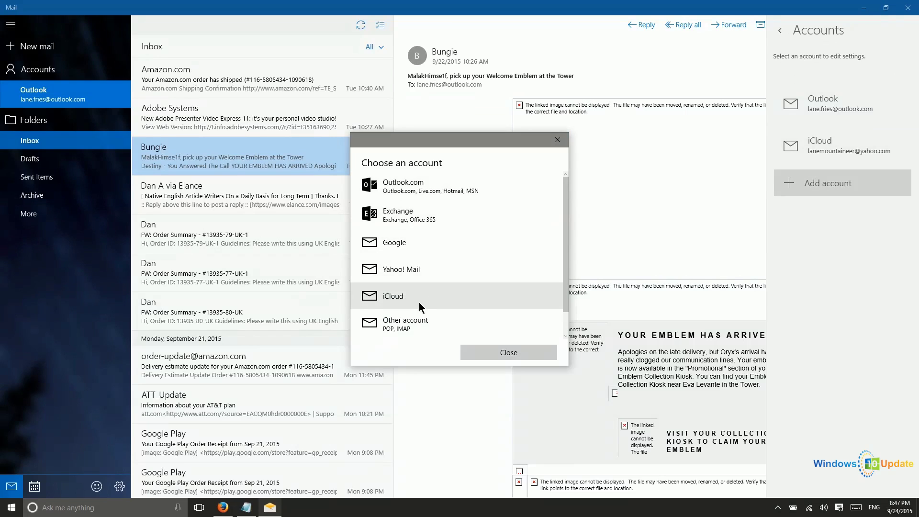
scroll(430, 317, "down", 1)
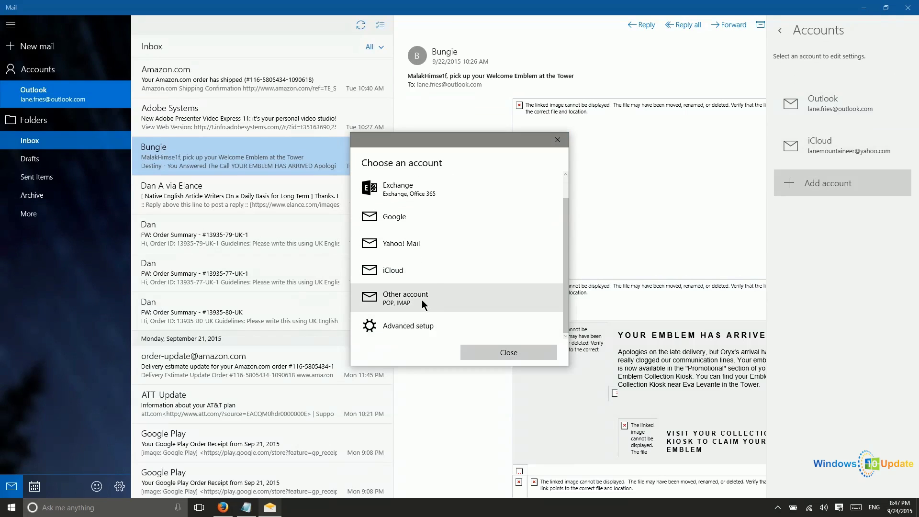
scroll(448, 313, "up", 1)
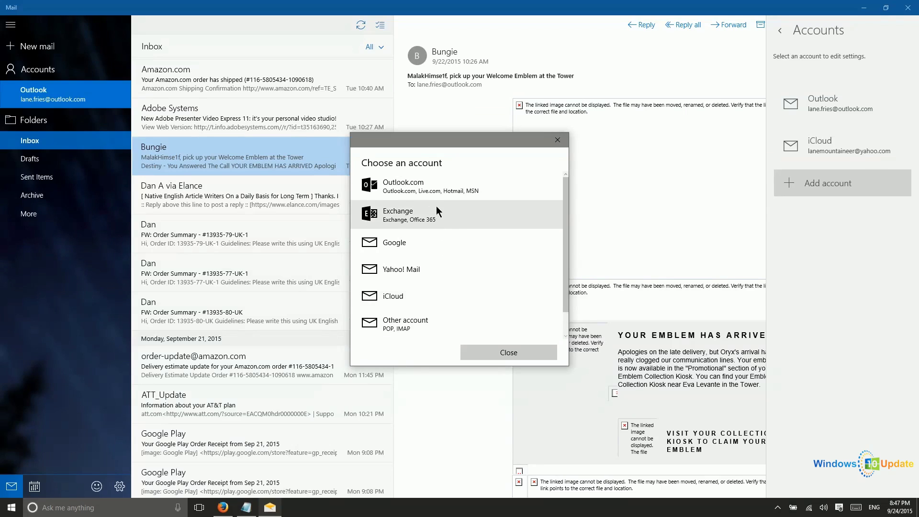
scroll(445, 213, "down", 1)
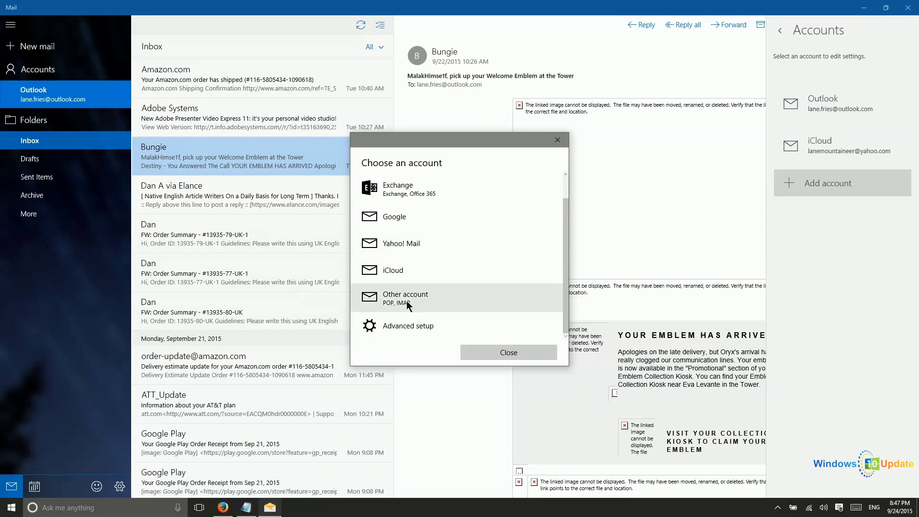
left_click(393, 326)
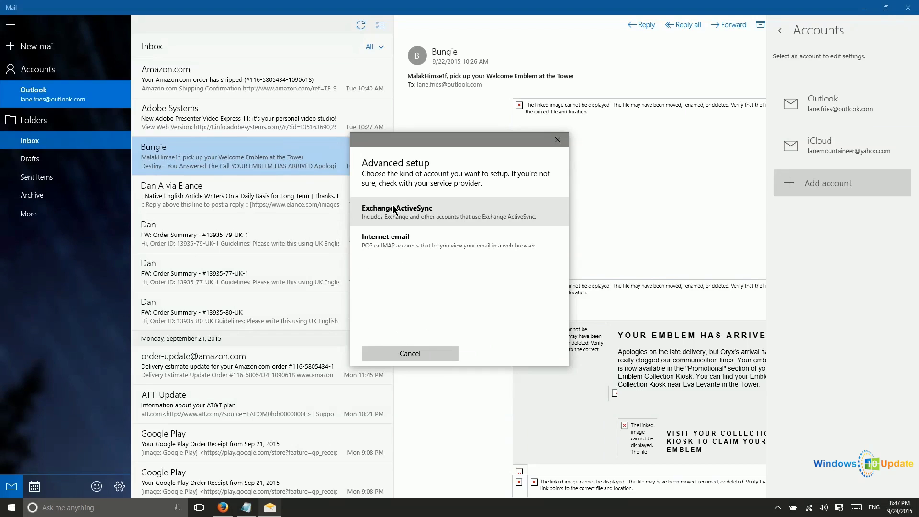
left_click(418, 239)
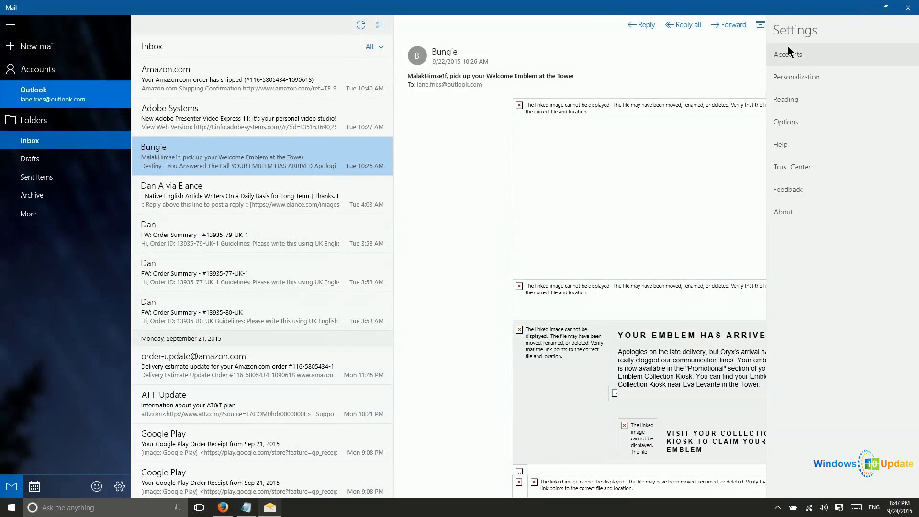
left_click(796, 99)
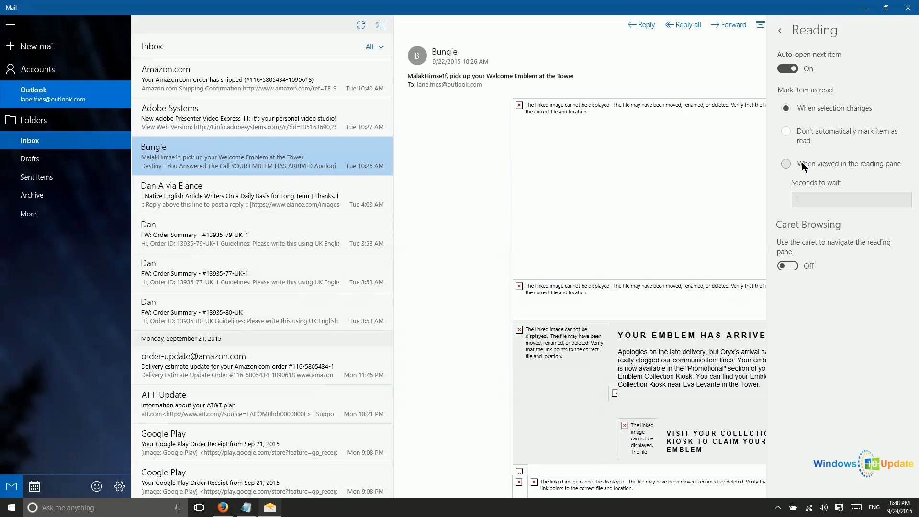
left_click(780, 31)
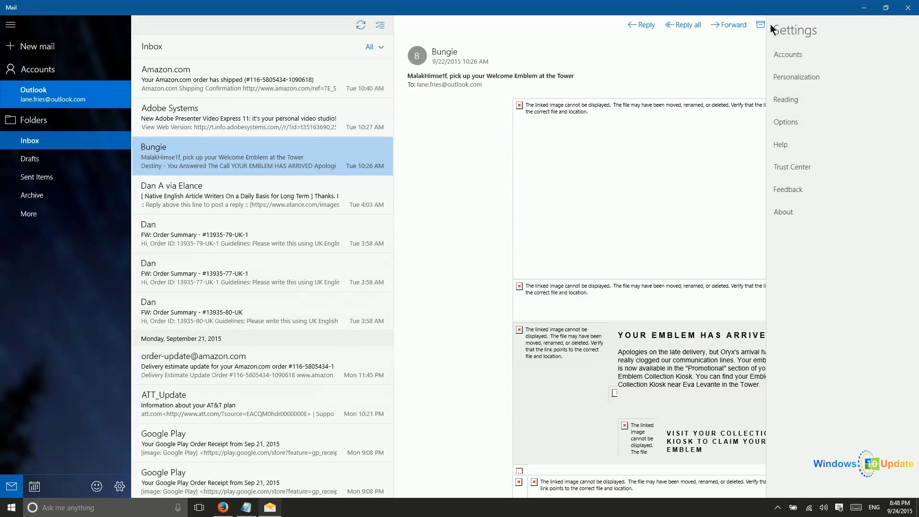
- Open Mail Options, check which accounts they apply to, then close them back to the Bungie message
left_click(786, 123)
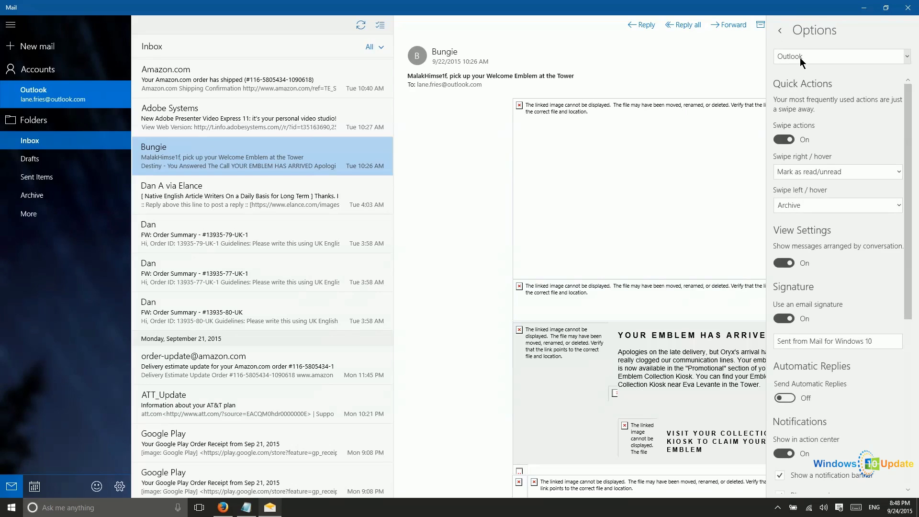
left_click(800, 58)
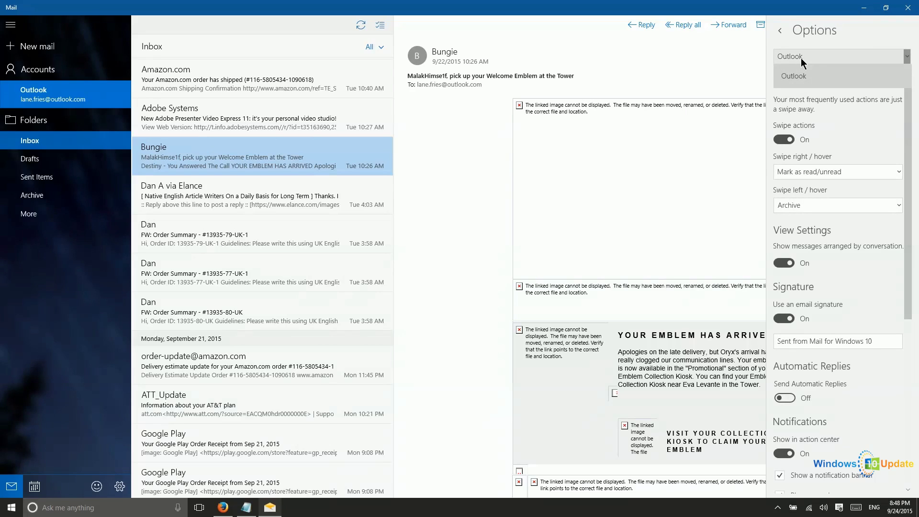
left_click(797, 114)
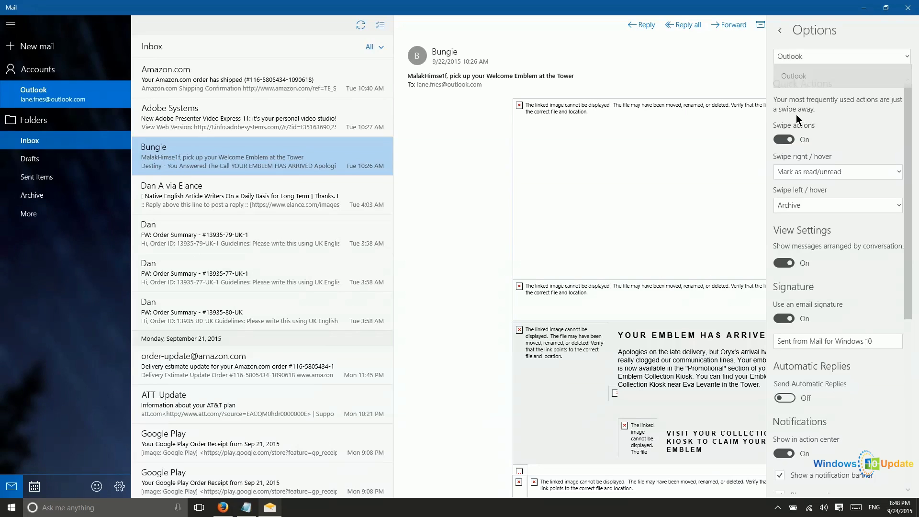
left_click(820, 53)
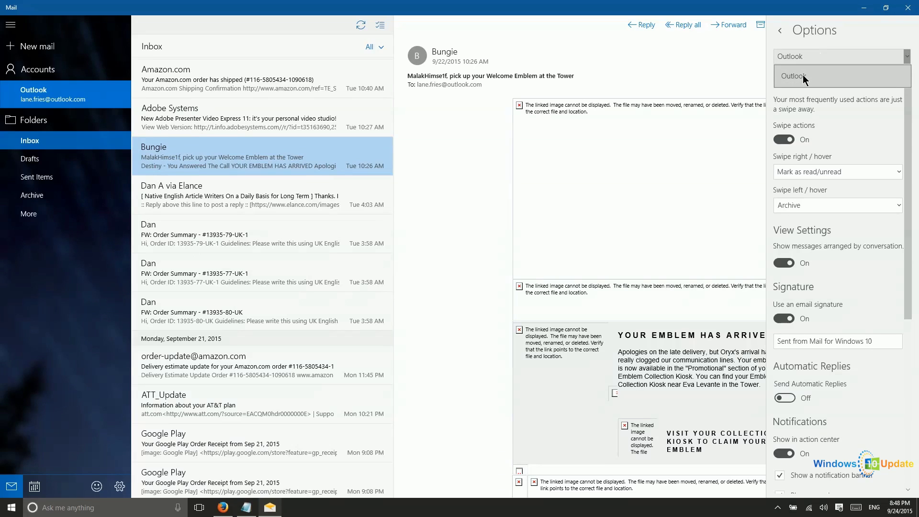
left_click(788, 57)
left_click(787, 57)
left_click(787, 57)
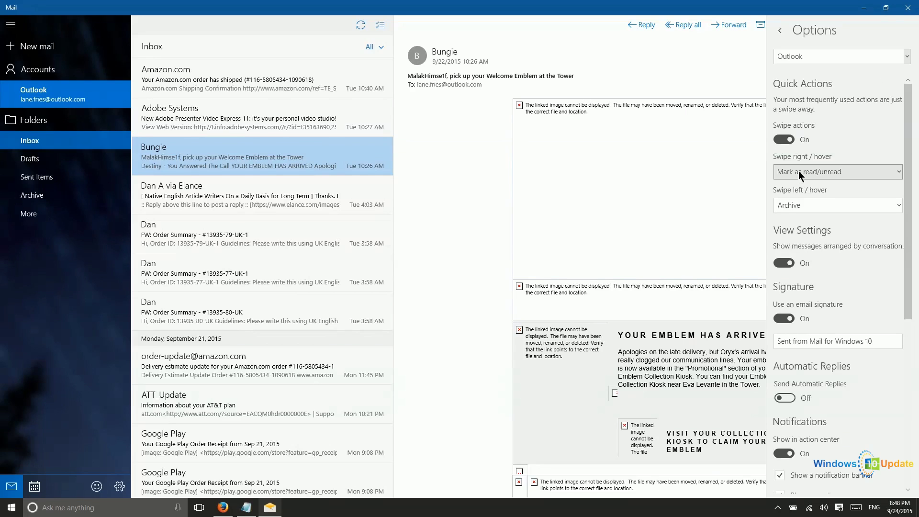
left_click(398, 157)
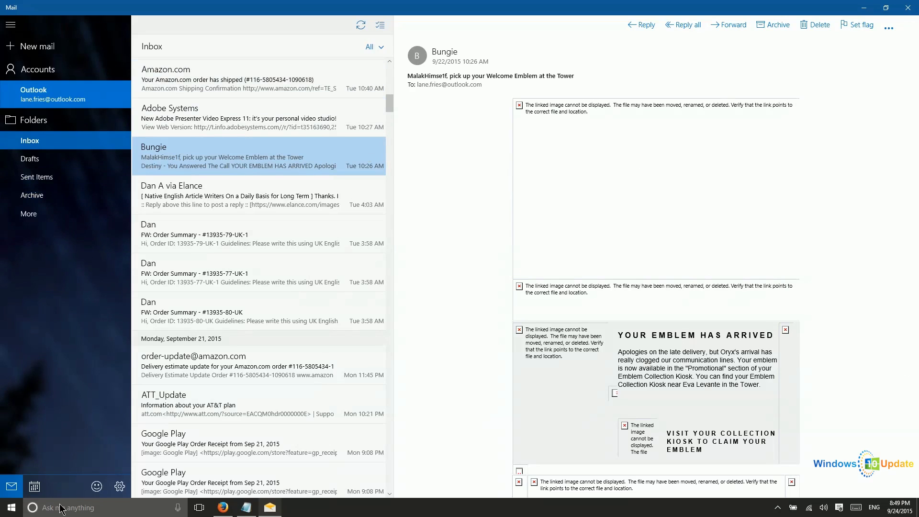
- Open Mail's Options and try the swipe action on the Bungie message
left_click(119, 486)
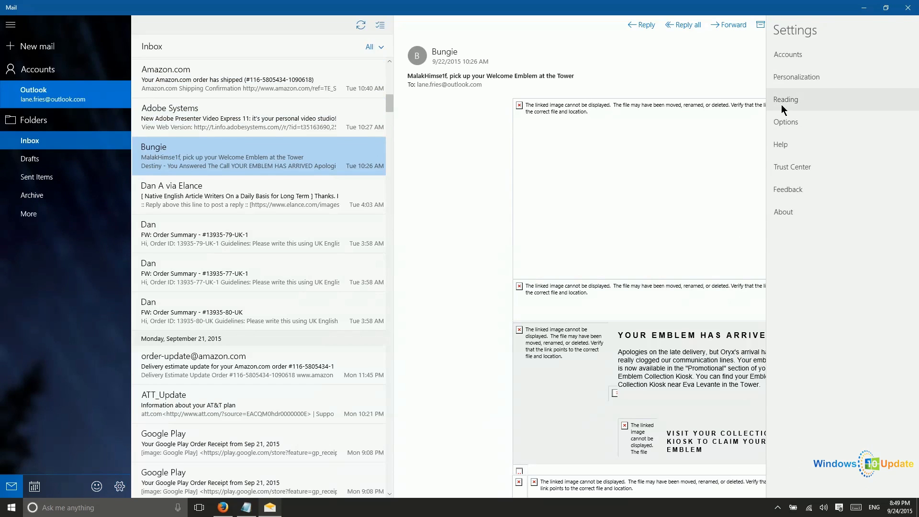
left_click(774, 123)
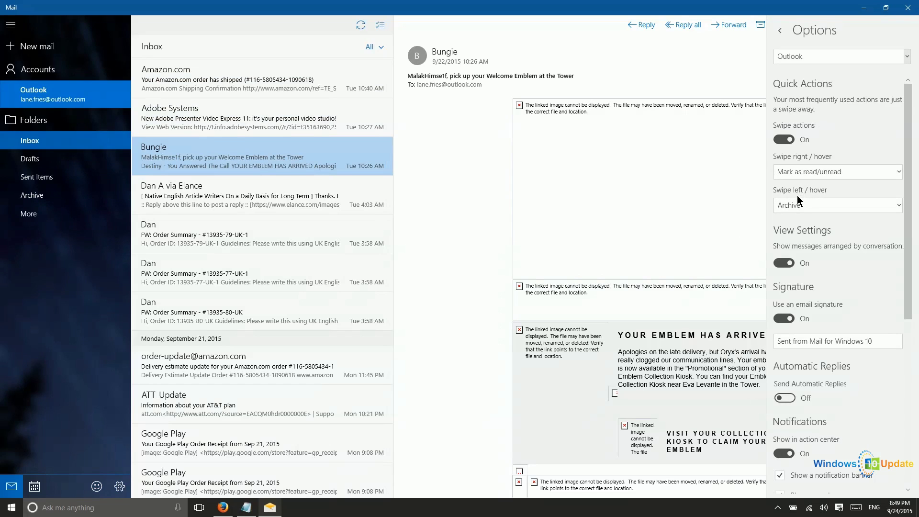
mouse_move(325, 153)
left_mouse_down()
mouse_move(249, 151)
mouse_move(297, 146)
mouse_move(314, 158)
left_mouse_up()
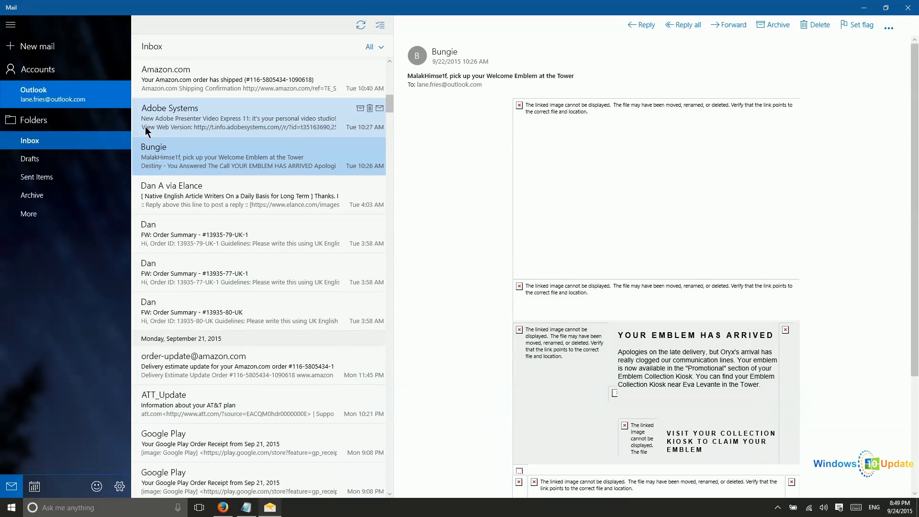
- Review the signature, notification and security options, then back out and close settings
left_click(119, 487)
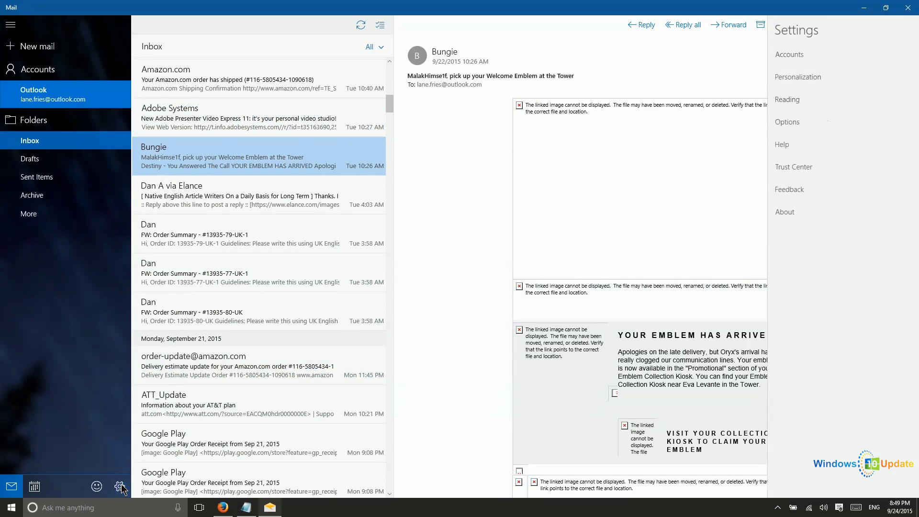
left_click(787, 122)
scroll(818, 259, "down", 1)
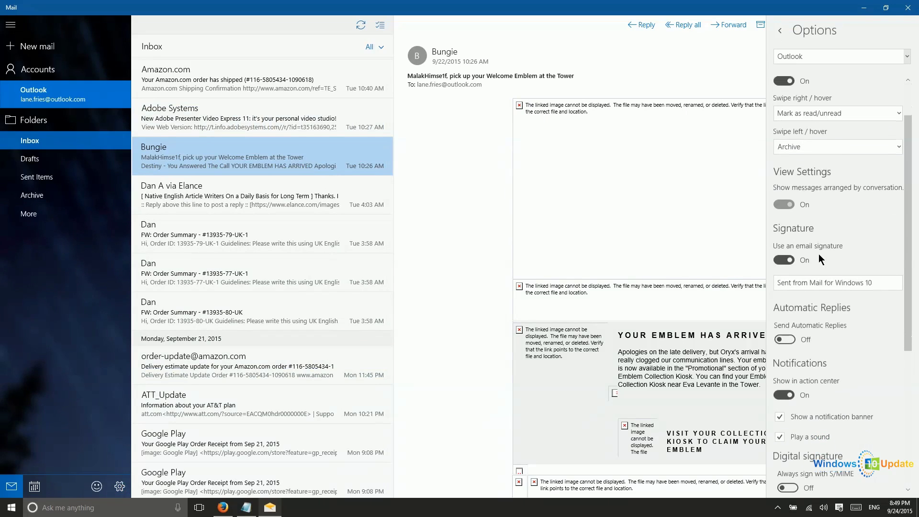
scroll(818, 258, "down", 1)
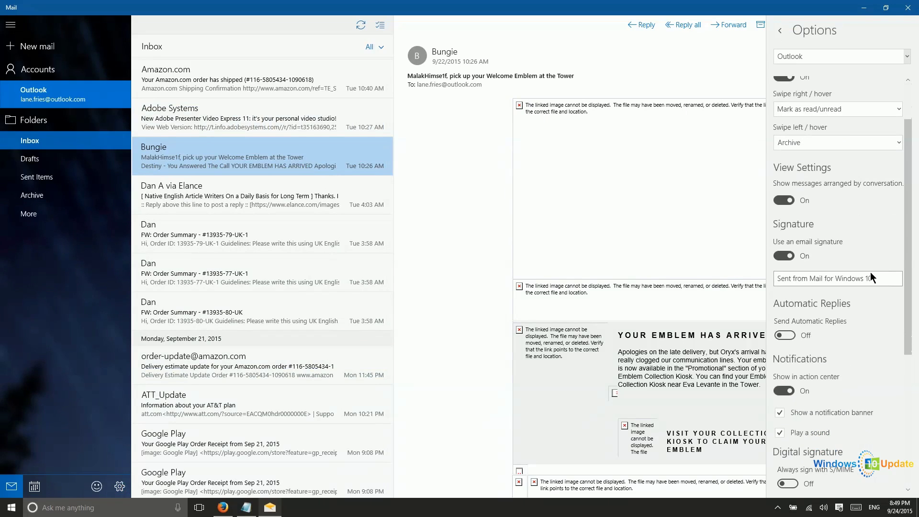
scroll(855, 258, "down", 4)
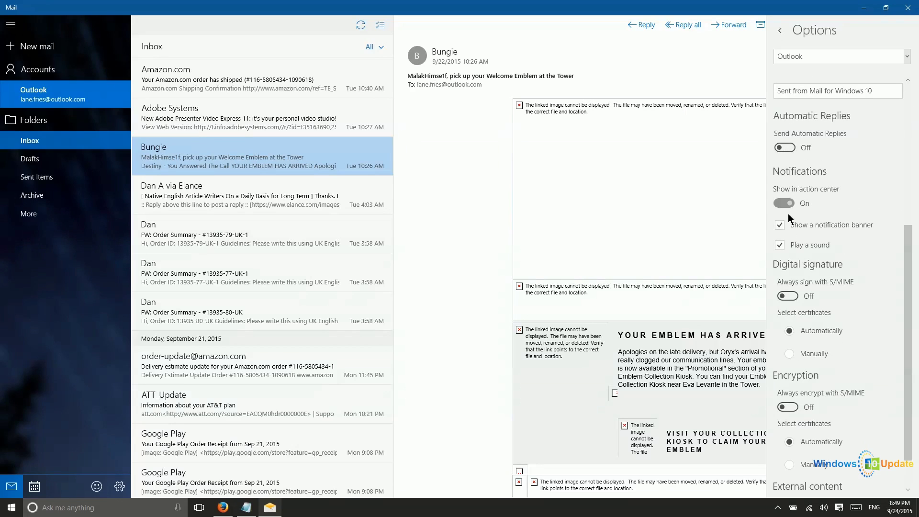
scroll(791, 221, "down", 1)
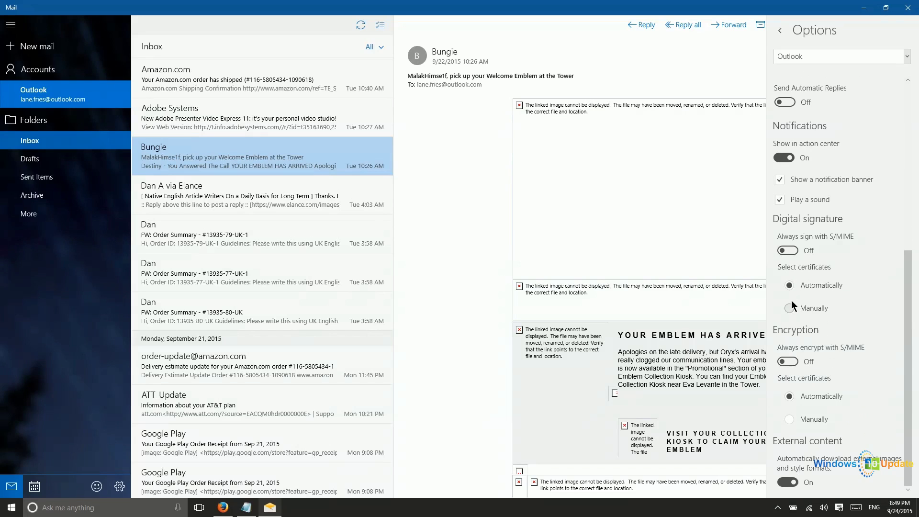
left_click(780, 31)
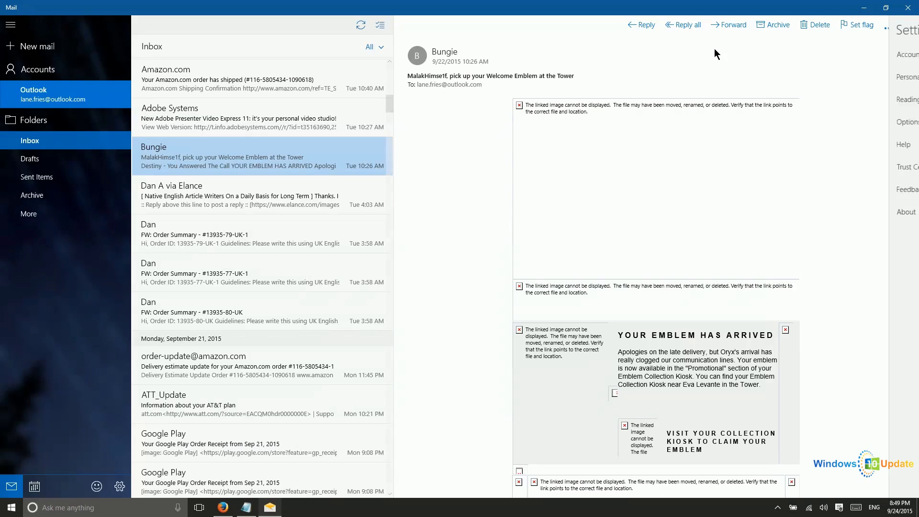
left_click(717, 53)
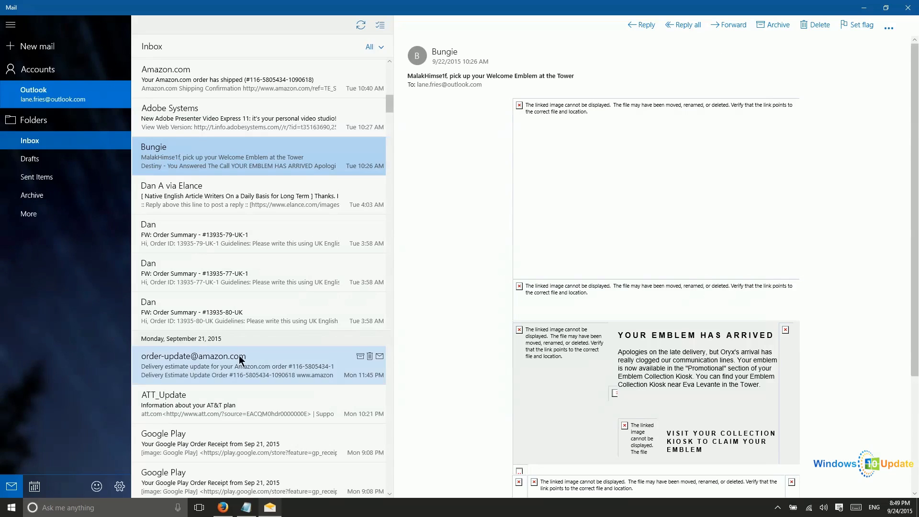
- Switch to Calendar and collapse the Outlook and iCloud calendar lists
left_click(36, 486)
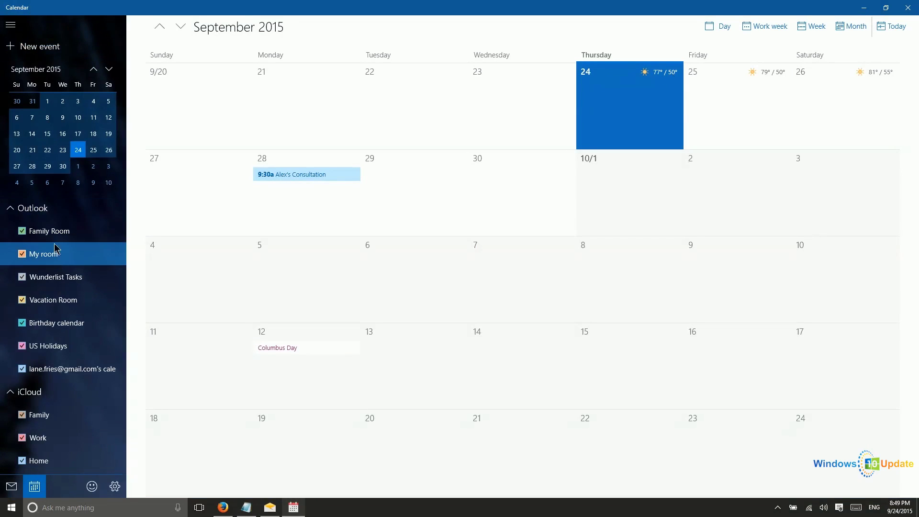
left_click(28, 210)
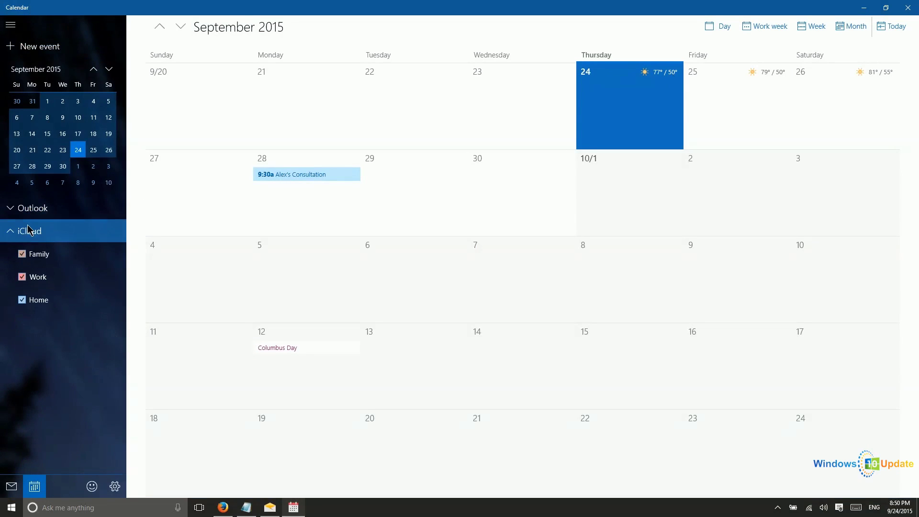
left_click(29, 234)
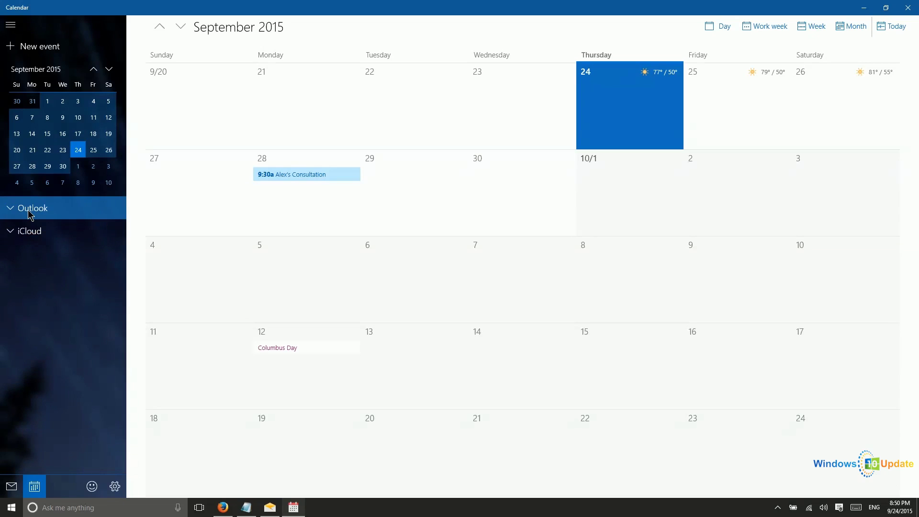
- Close Calendar settings, discard a new September 29 event unsaved, and open the Start menu
left_click(115, 487)
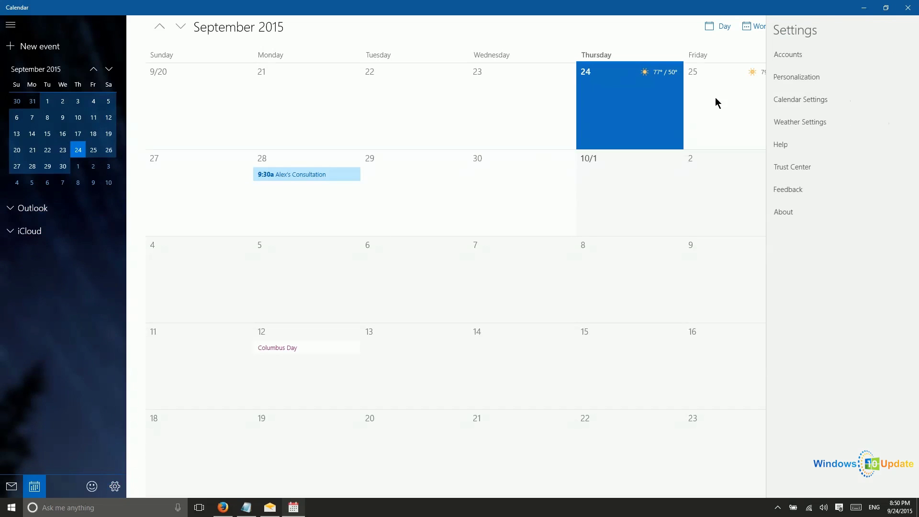
left_click(3, 345)
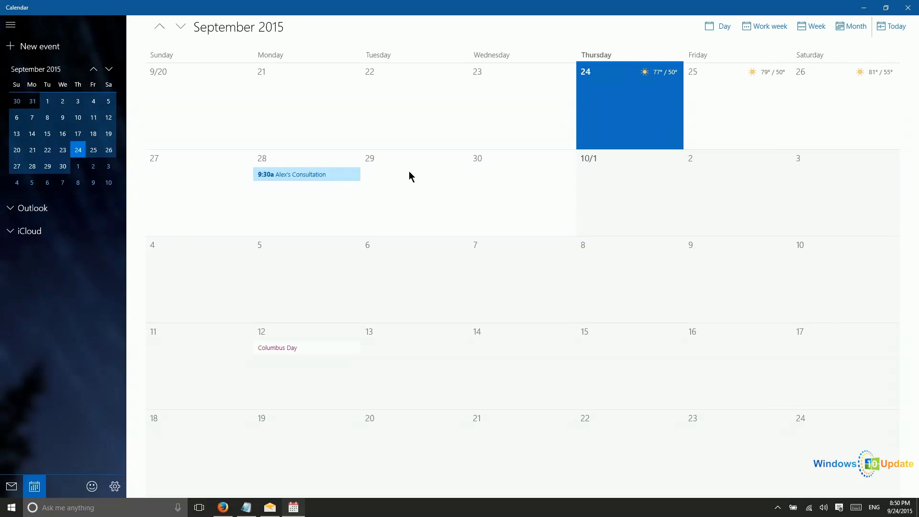
left_click(393, 176)
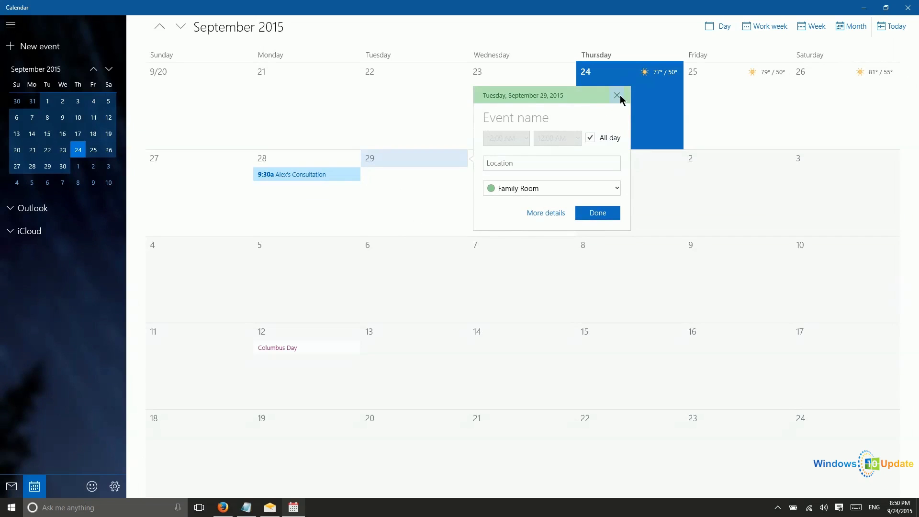
left_click(617, 95)
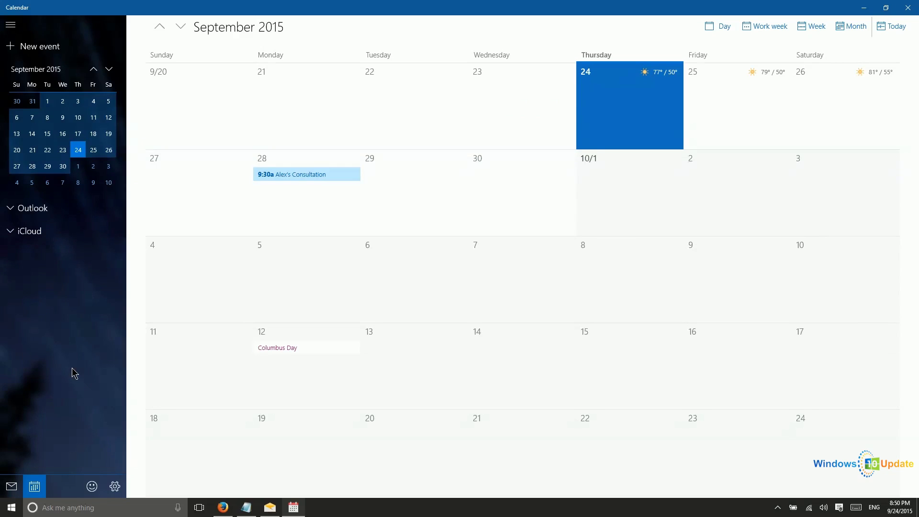
left_click(12, 508)
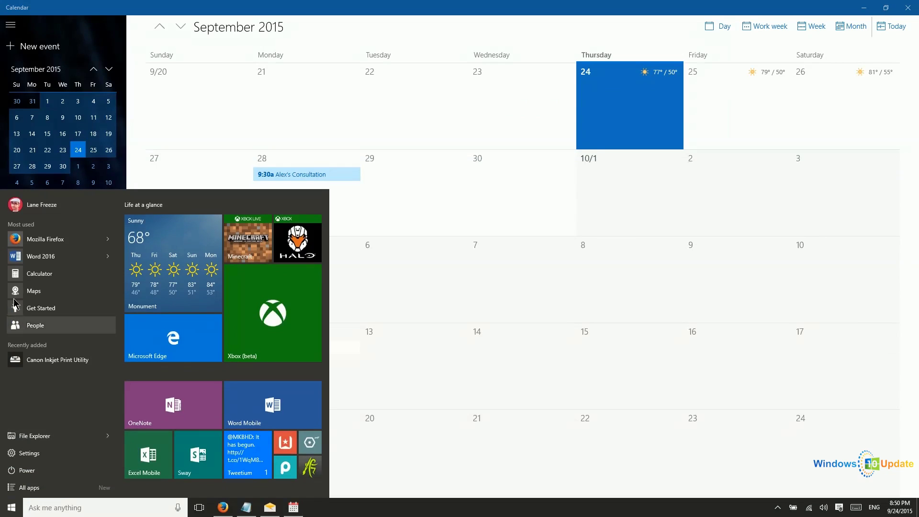
- Launch People and open a contact's details under F
left_click(36, 326)
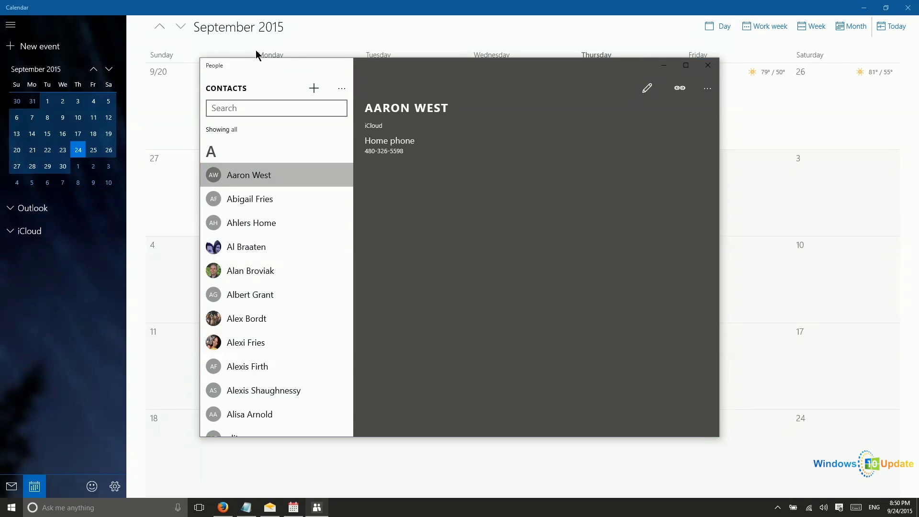
scroll(287, 180, "down", 15)
left_click(288, 182)
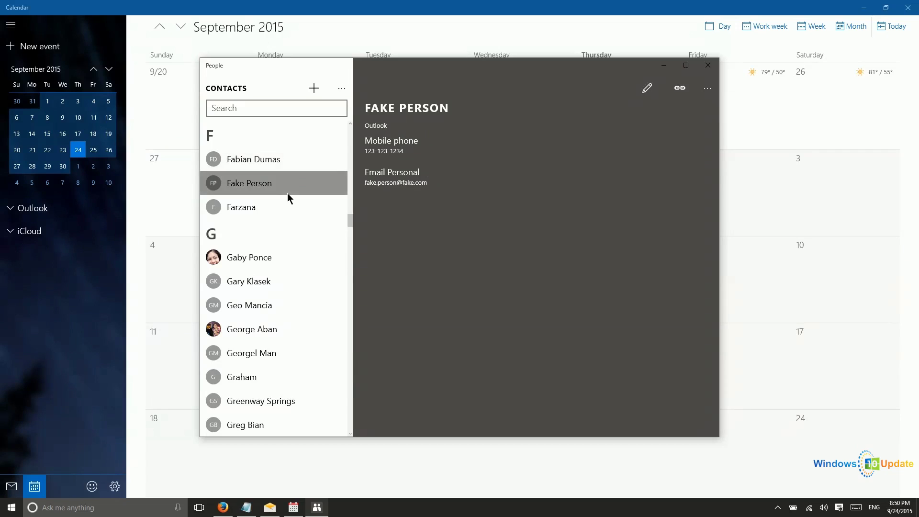
- Jump the contacts list to letter F and show the contacts list's more-options menu
left_click(212, 137)
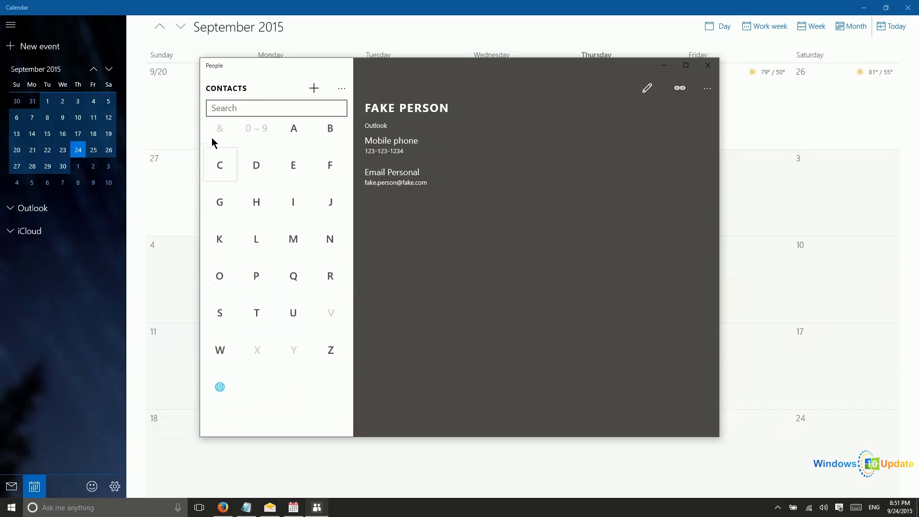
left_click(323, 175)
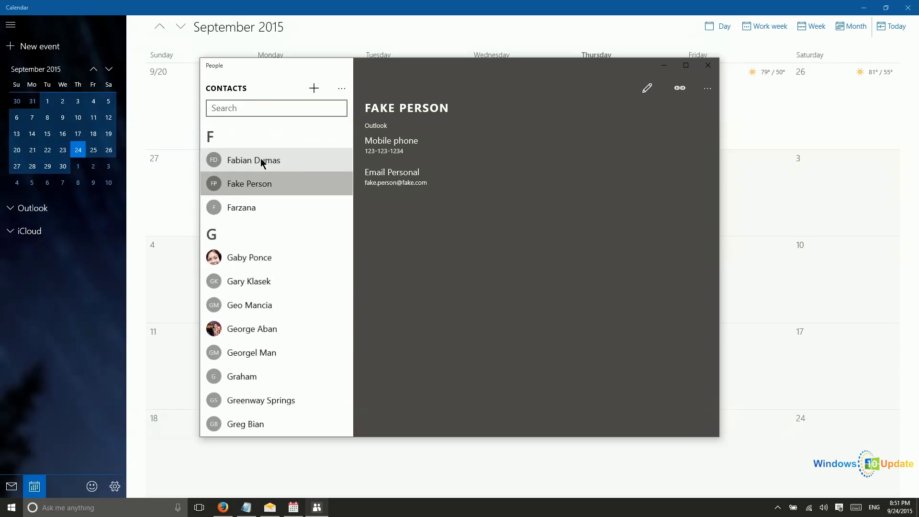
left_click(225, 135)
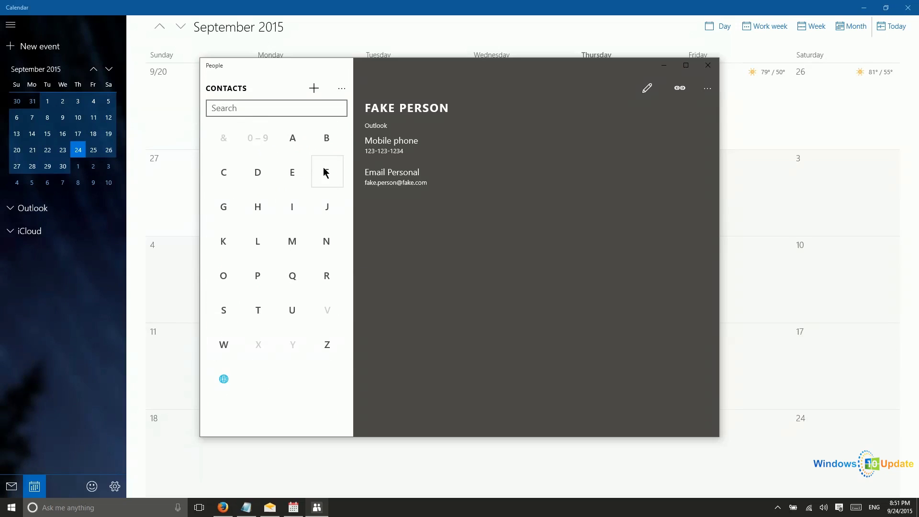
left_click(324, 175)
left_click(341, 88)
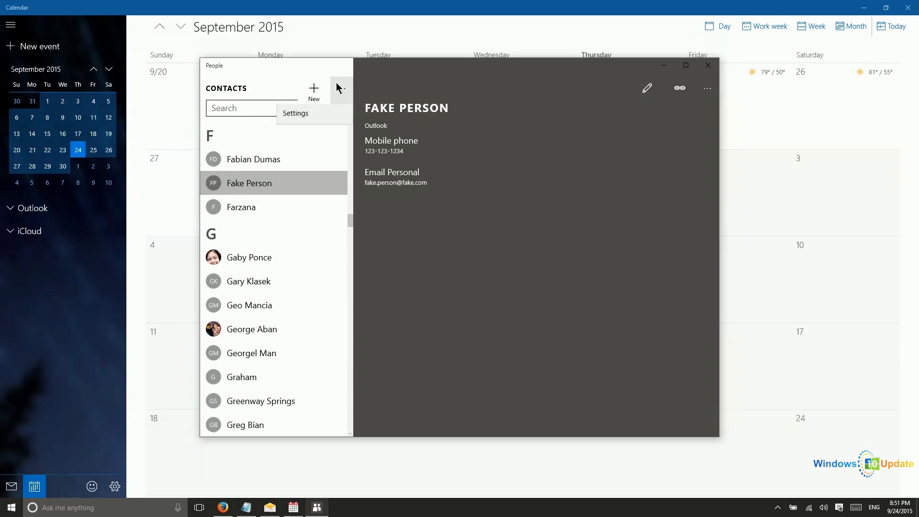
- Open the iCloud account's mailbox sync settings: Email off, Calendar and Contacts on
left_click(310, 118)
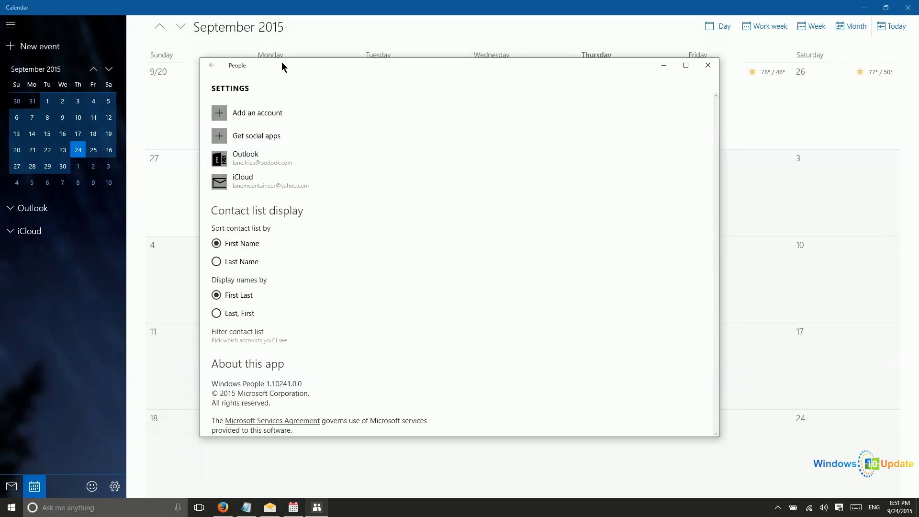
left_click(259, 183)
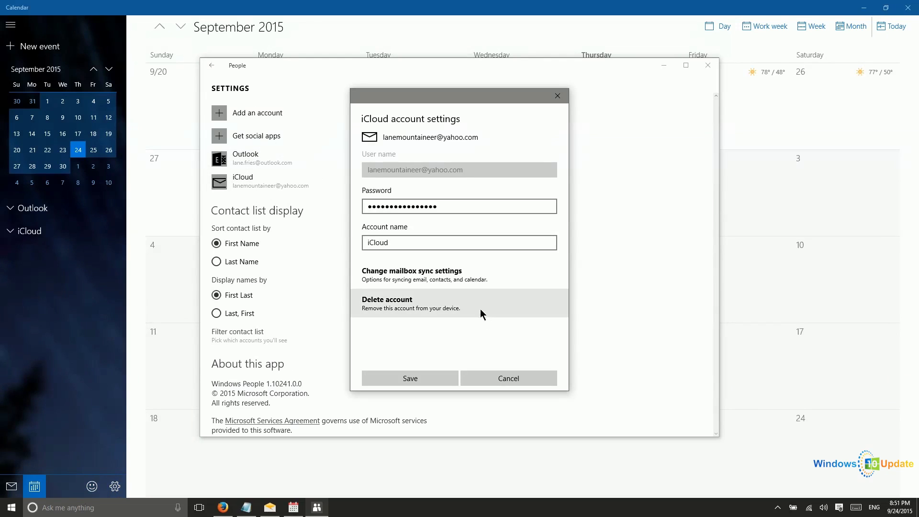
left_click(387, 275)
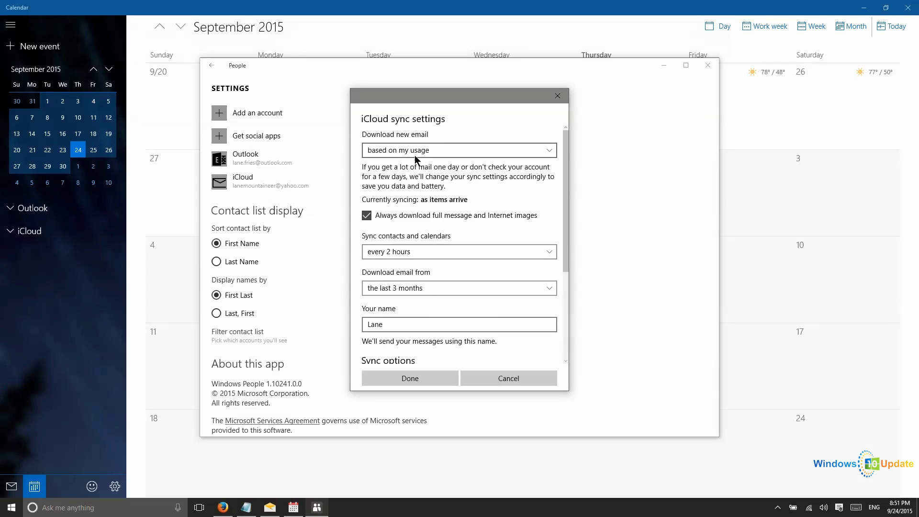
scroll(415, 159, "down", 3)
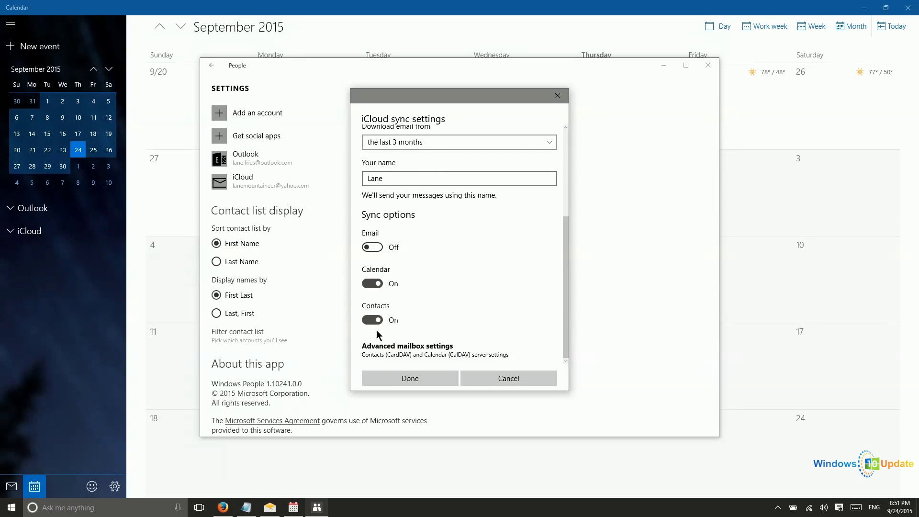